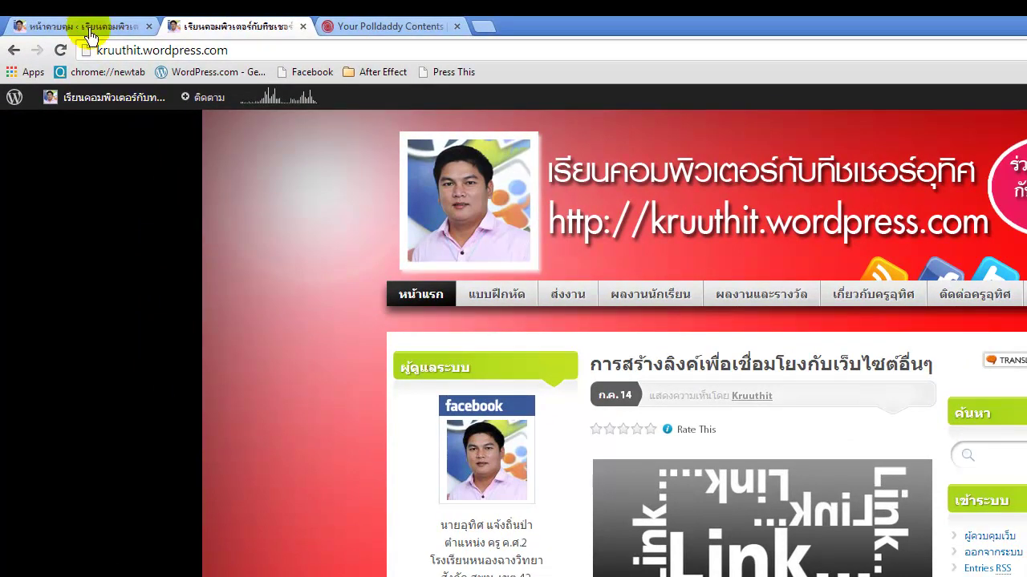
# Switch to the Polldaddy dashboard and start creating a new quiz
pyautogui.click(88, 26)
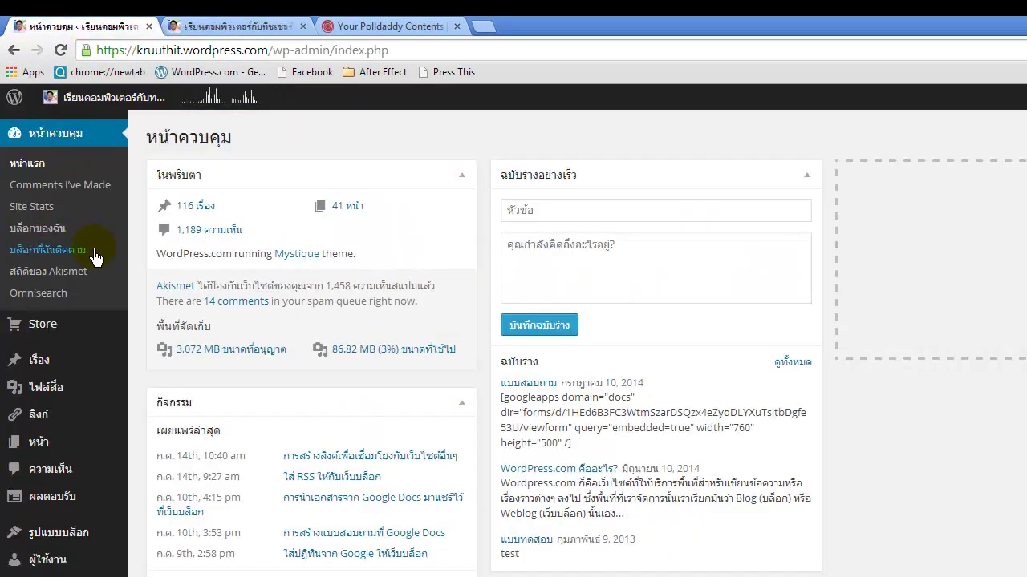
pyautogui.click(349, 27)
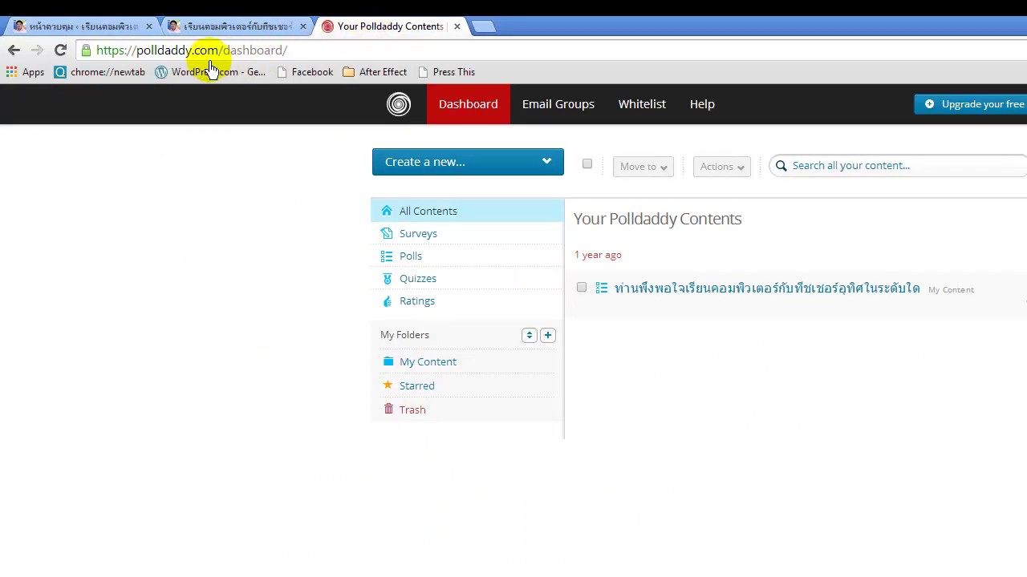
pyautogui.click(858, 44)
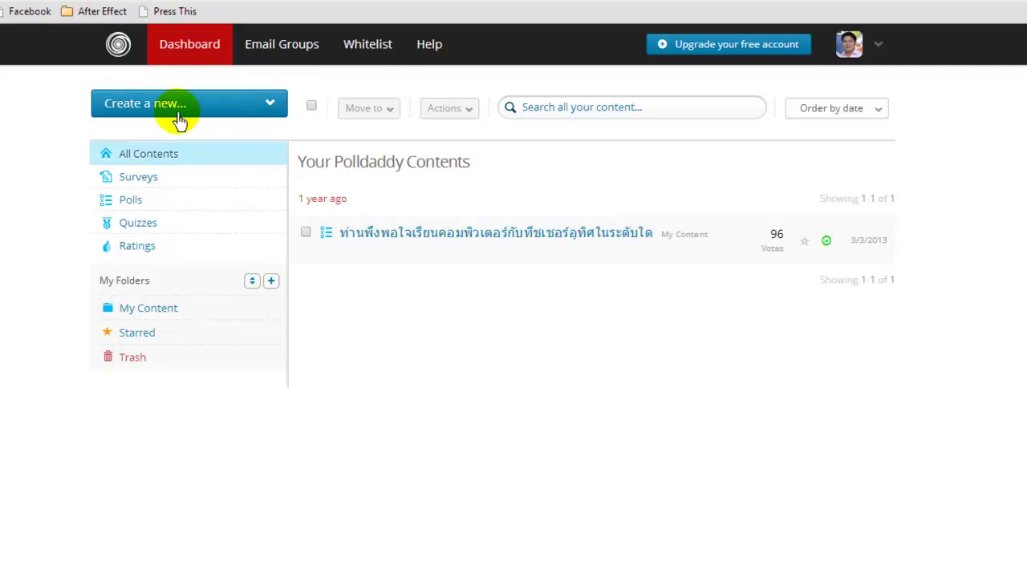
pyautogui.click(266, 107)
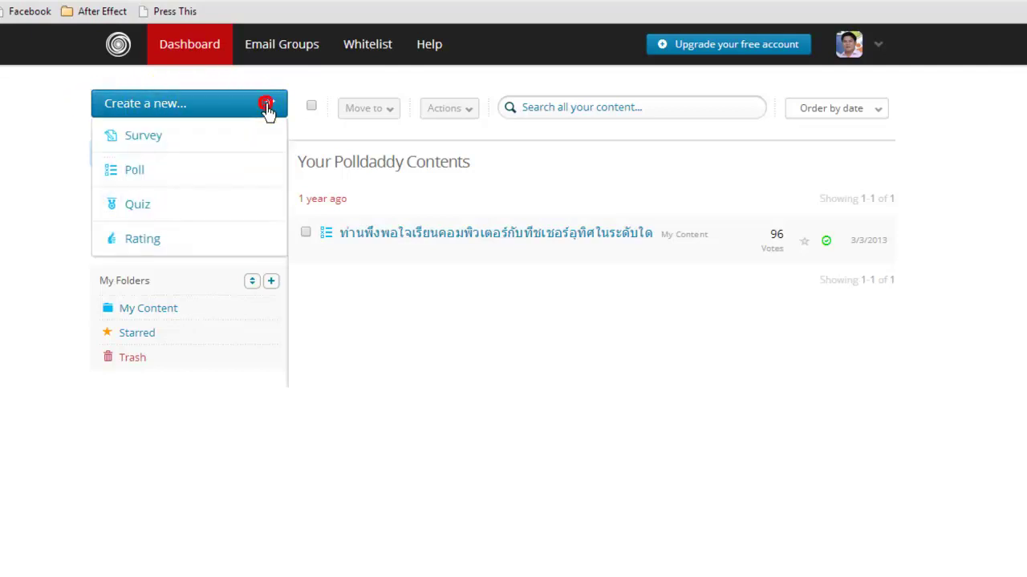
pyautogui.click(138, 206)
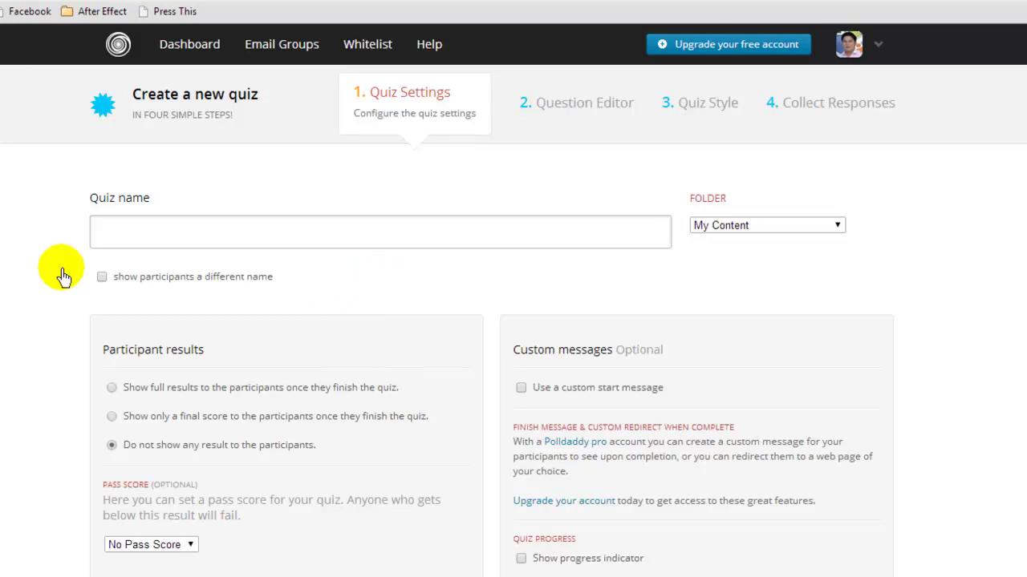
# Name the quiz "แบบทดสอบวิชาการผลิตสื่อ" and save its settings
pyautogui.click(327, 239)
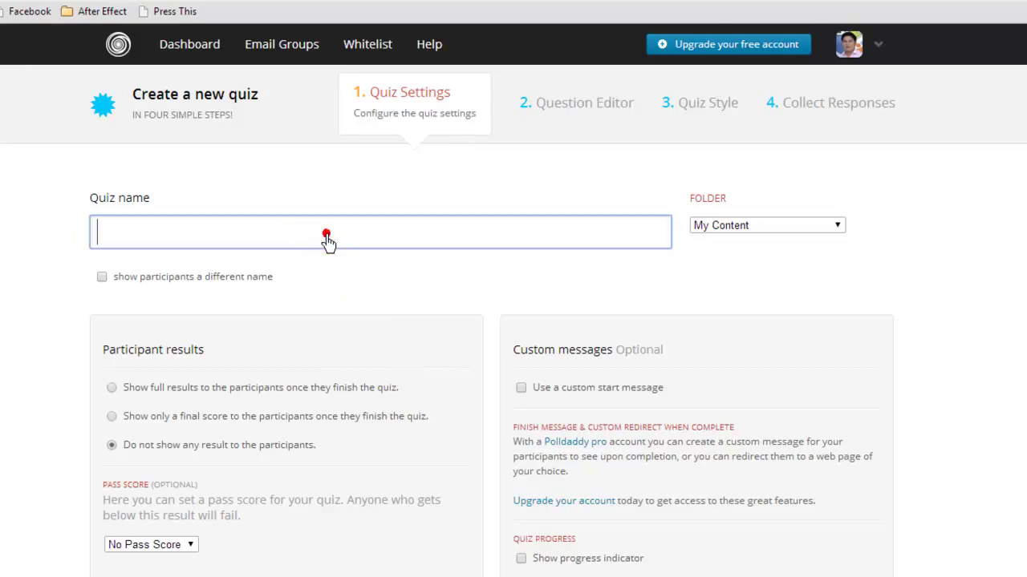
pyautogui.write('แบบทสด')
pyautogui.press('BackSpace')
pyautogui.write('ด')
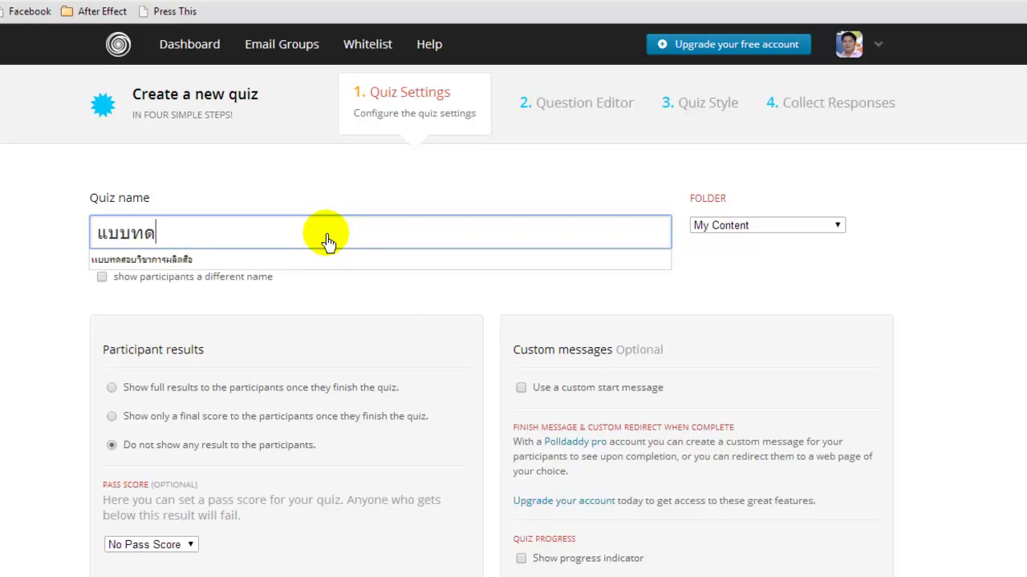
pyautogui.press('Down')
pyautogui.press('Return')
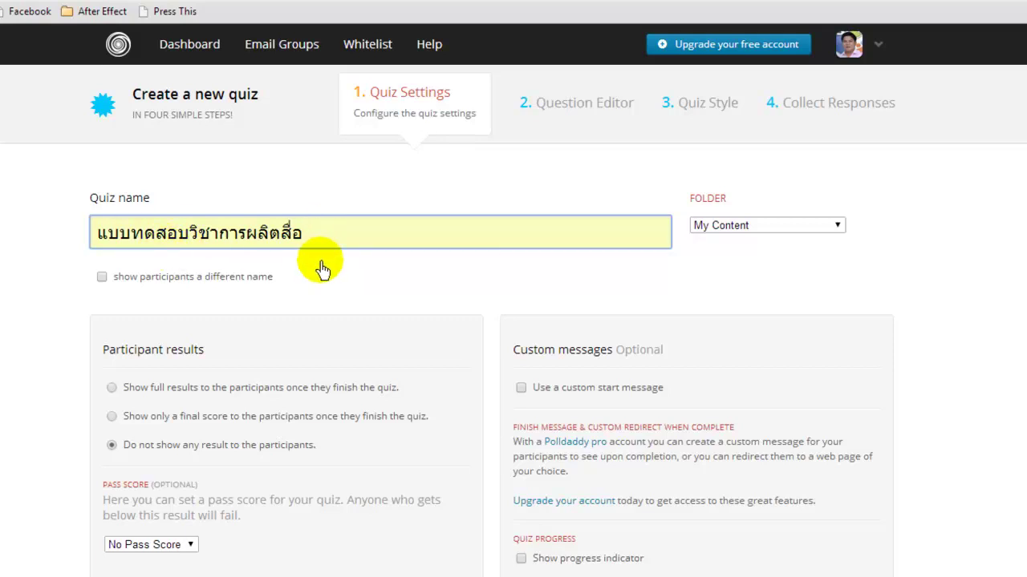
pyautogui.click(437, 277)
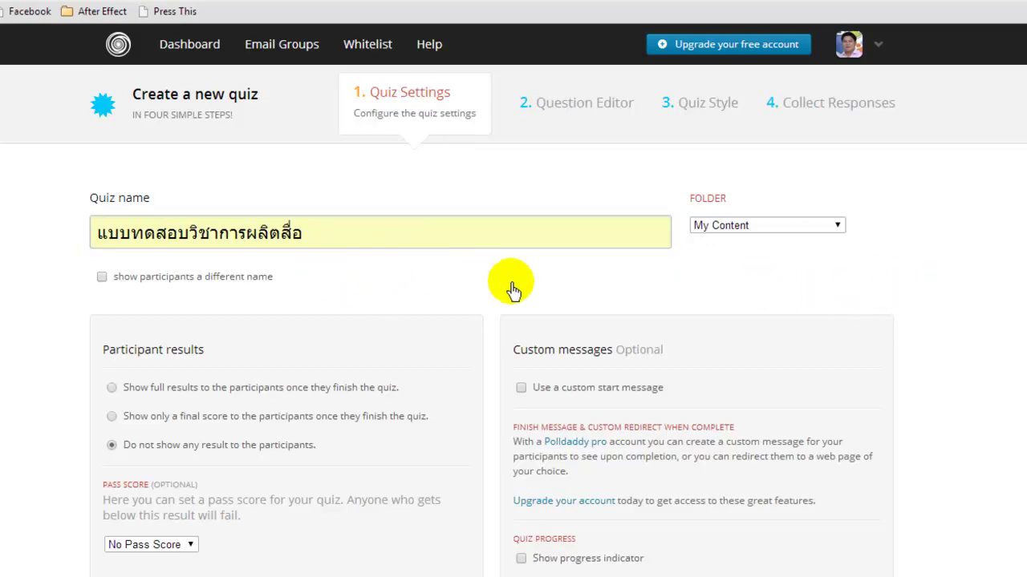
pyautogui.scroll(-3, 915, 405)
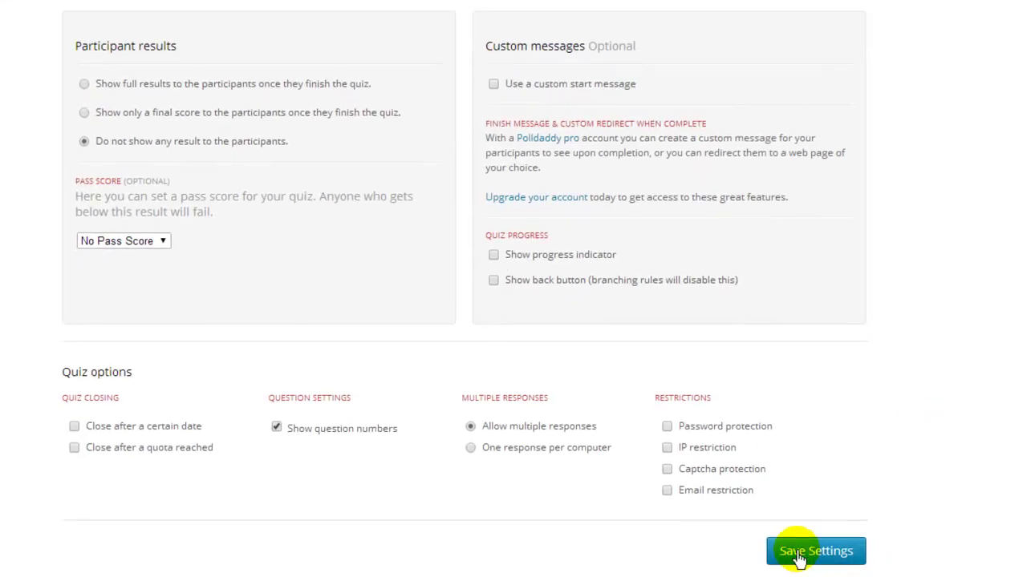
pyautogui.click(627, 346)
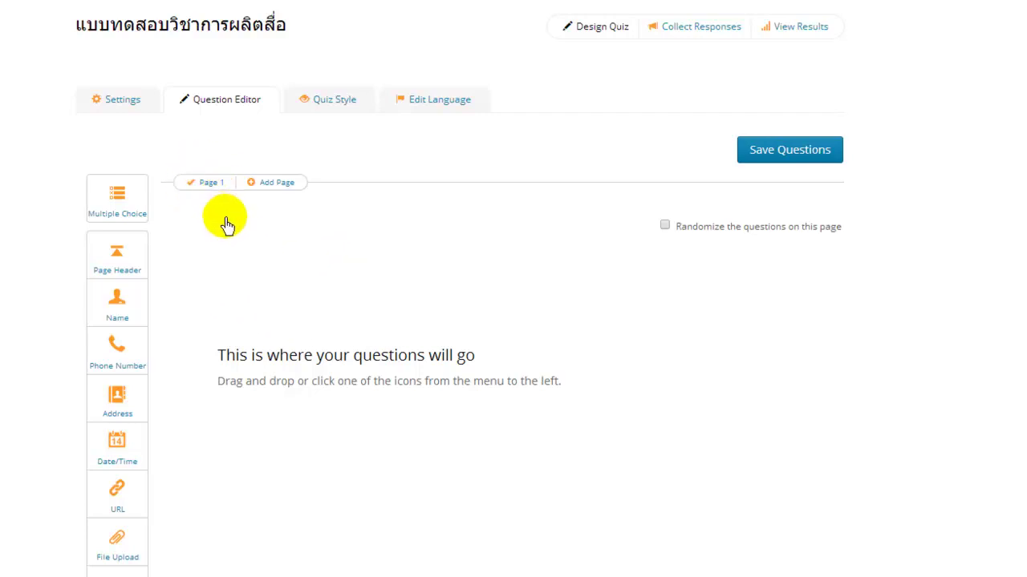
# Add a multiple choice question with the text "โปรแกรมอะไรใช้ในการตัดต่อวีดีโอ"
pyautogui.click(120, 199)
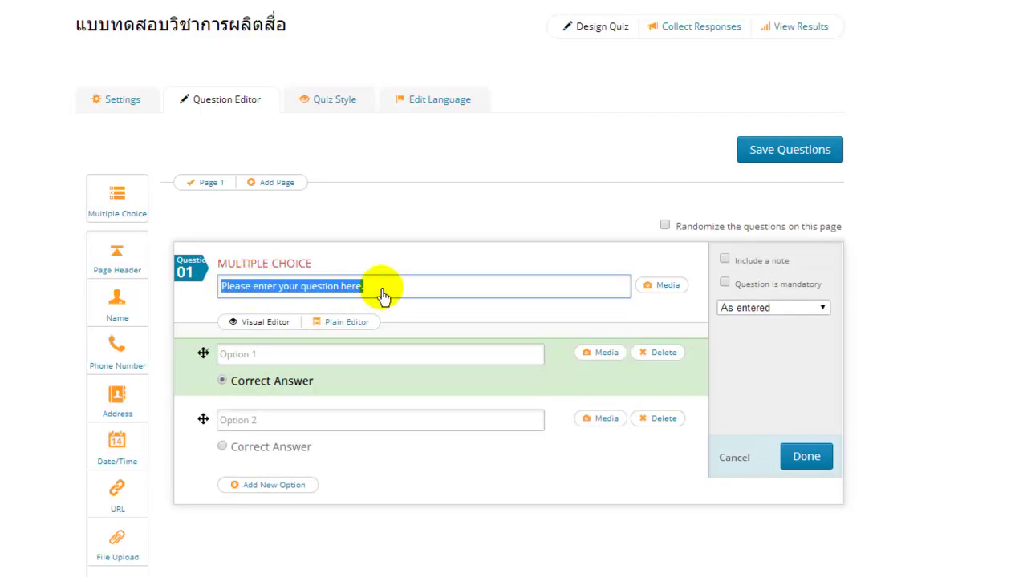
pyautogui.write('ใช้ในการตัดต่อวิดีโอ')
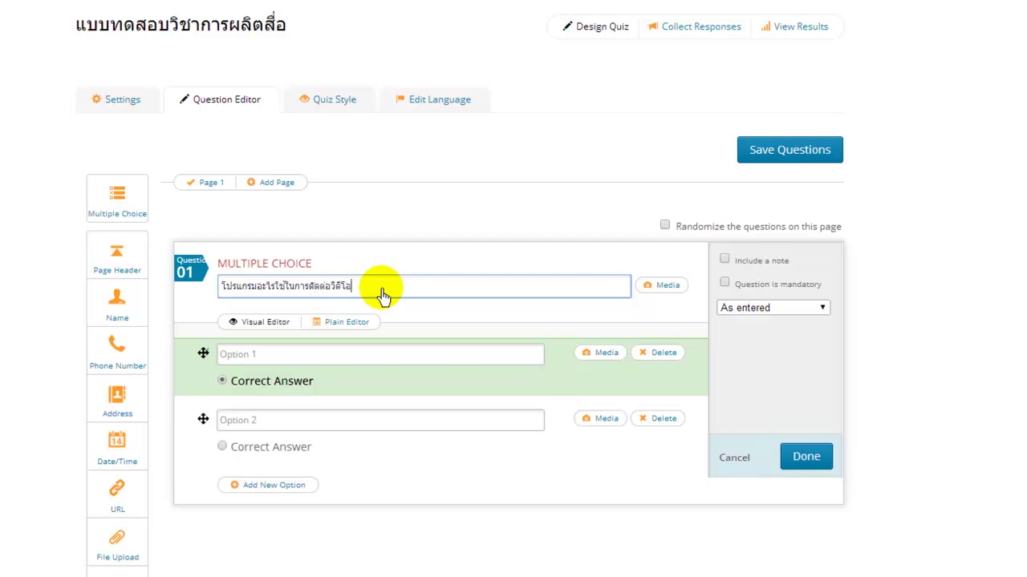
pyautogui.click(423, 322)
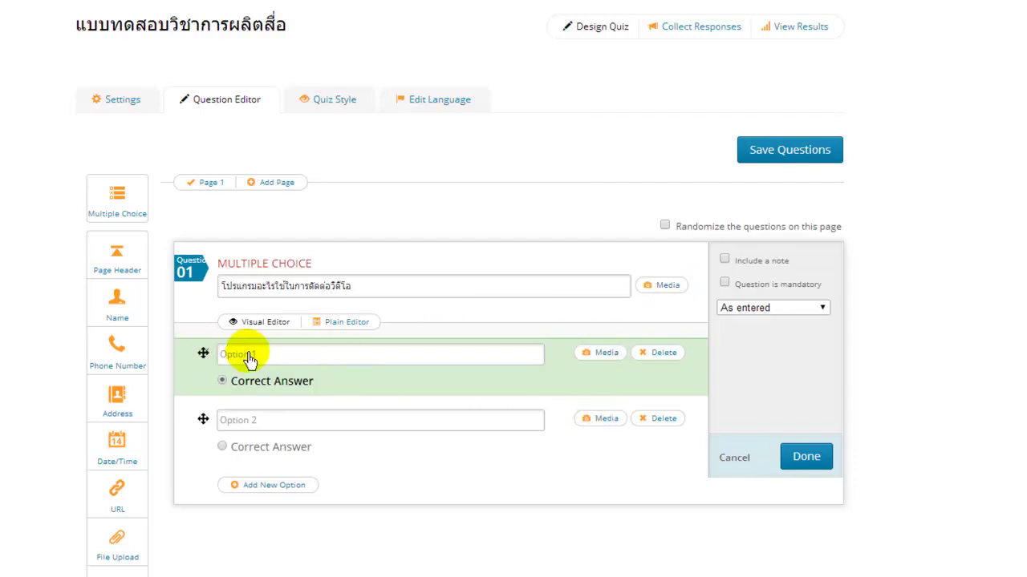
# Fill in the first two answer options of the question as "Adobe Flash" and "Adobe Premere"
pyautogui.click(287, 366)
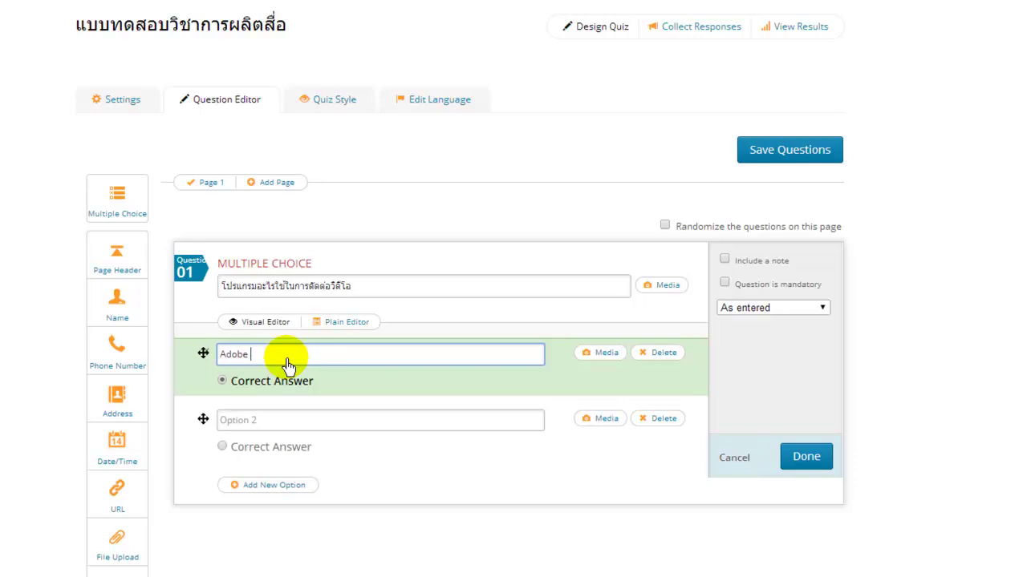
pyautogui.click(340, 432)
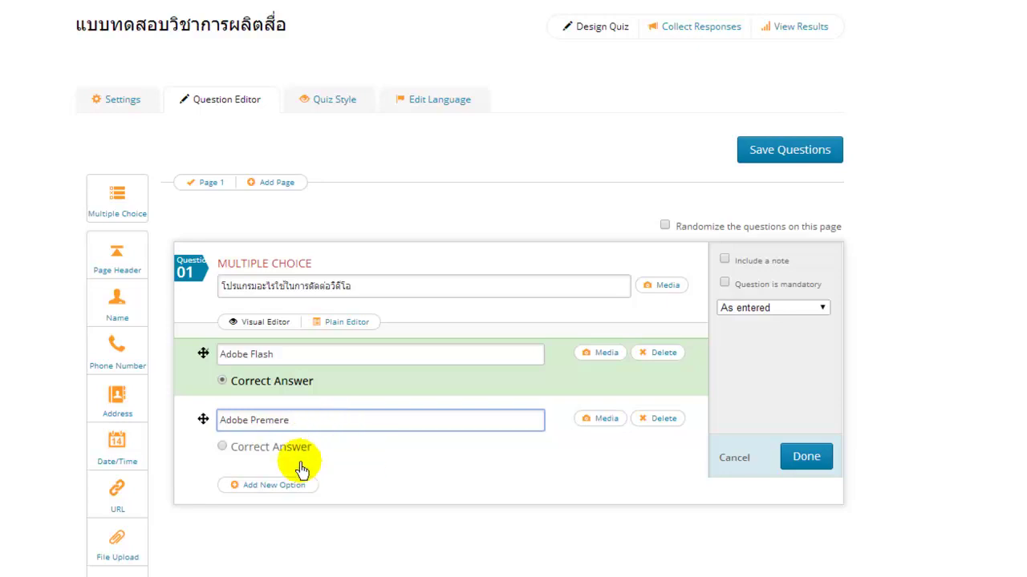
pyautogui.click(357, 458)
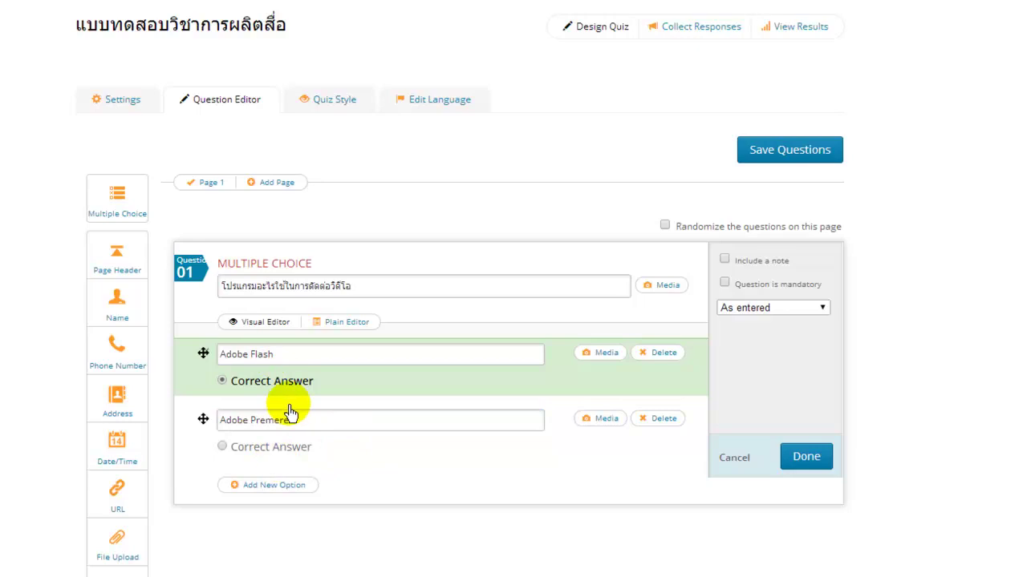
# Add a third answer option, "Adobe Photoshop", to the question
pyautogui.click(267, 486)
pyautogui.click(270, 487)
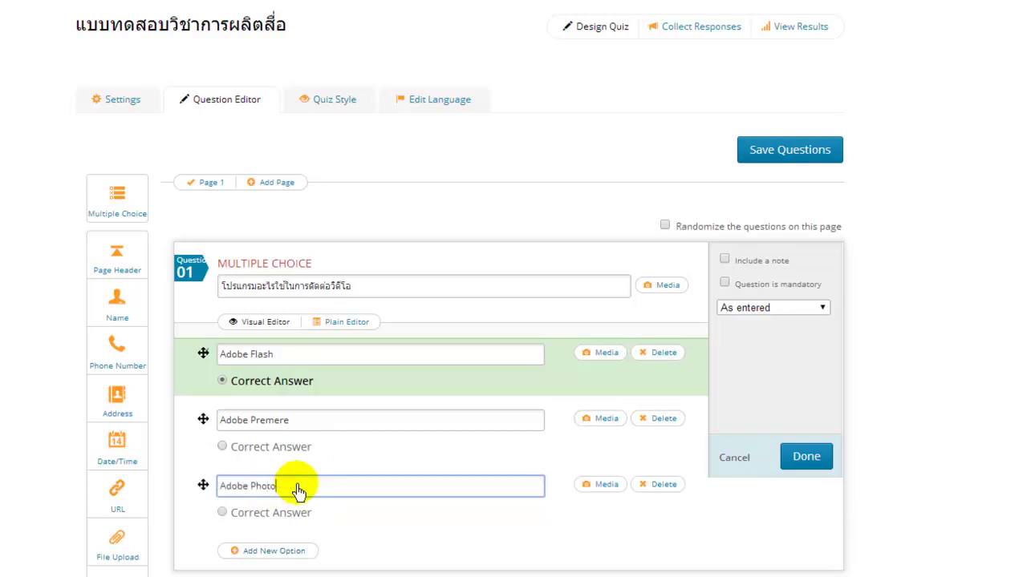
pyautogui.click(362, 511)
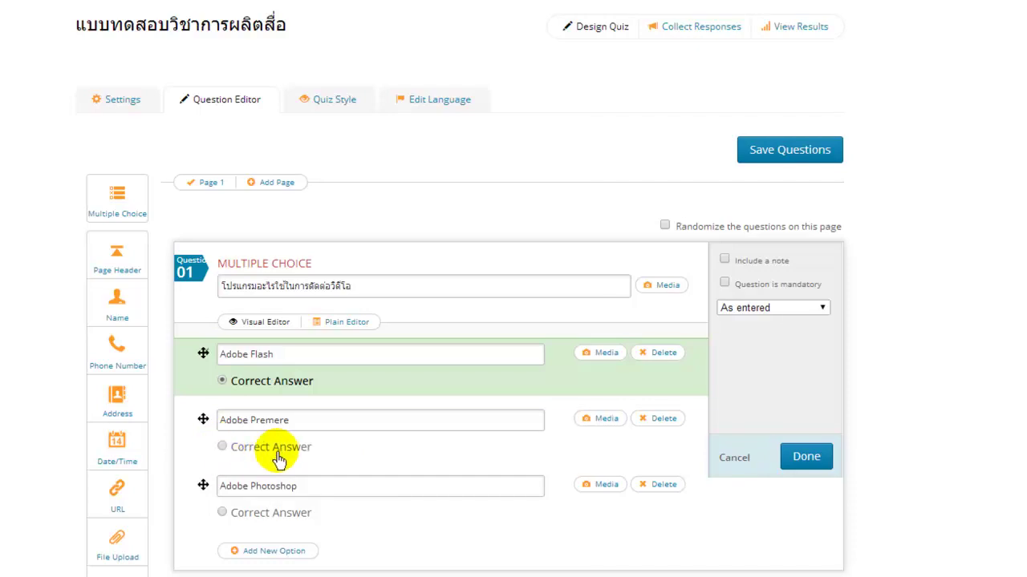
# Mark "Adobe Premere" as the correct answer, then finish the question and save the quiz questions
pyautogui.click(222, 447)
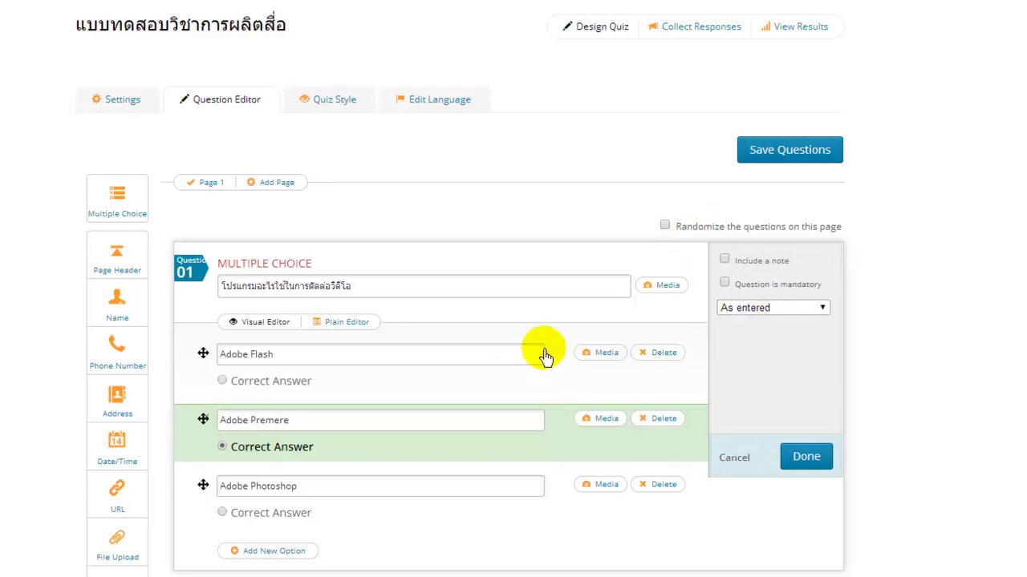
pyautogui.click(762, 308)
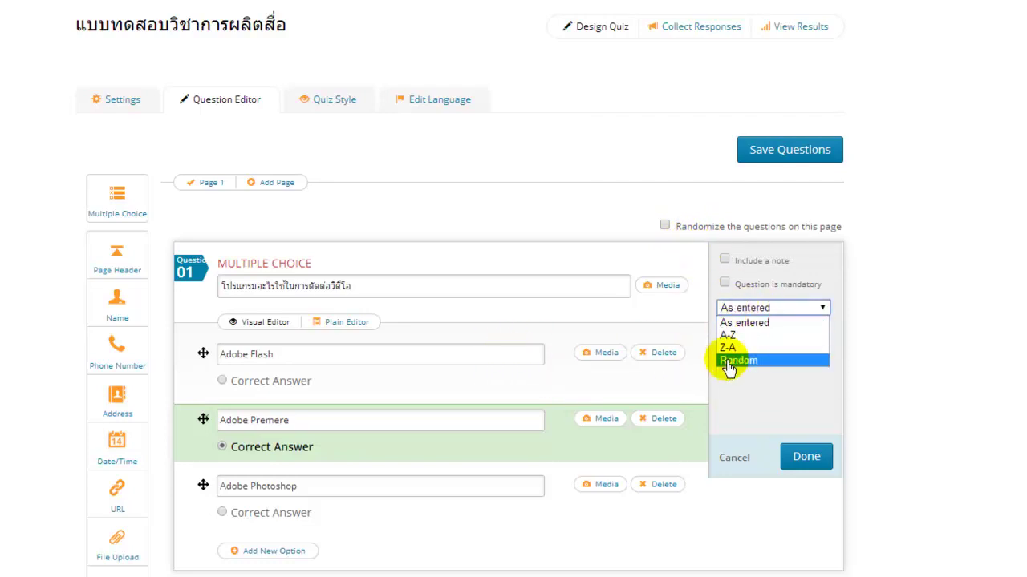
pyautogui.click(728, 399)
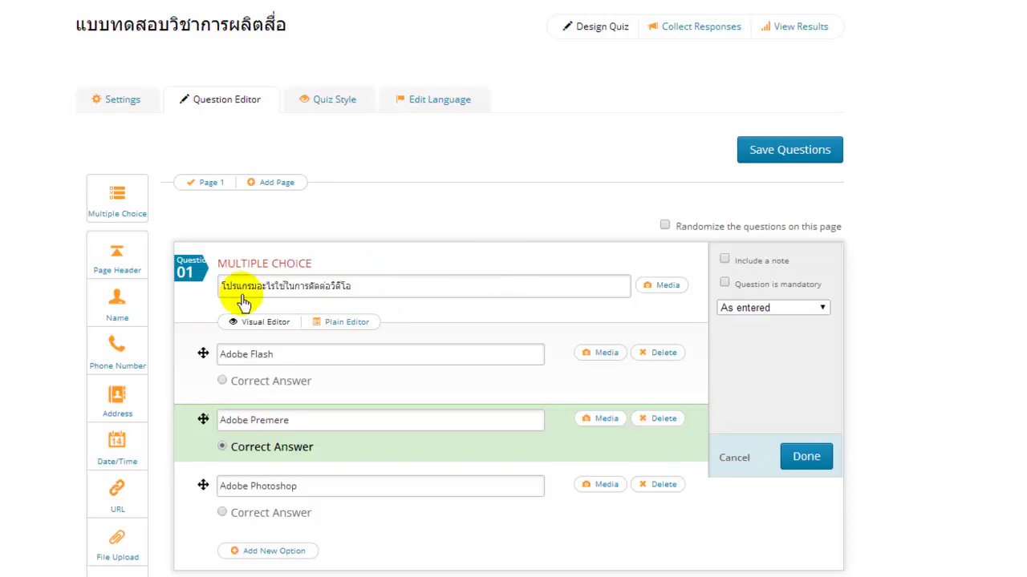
pyautogui.click(800, 462)
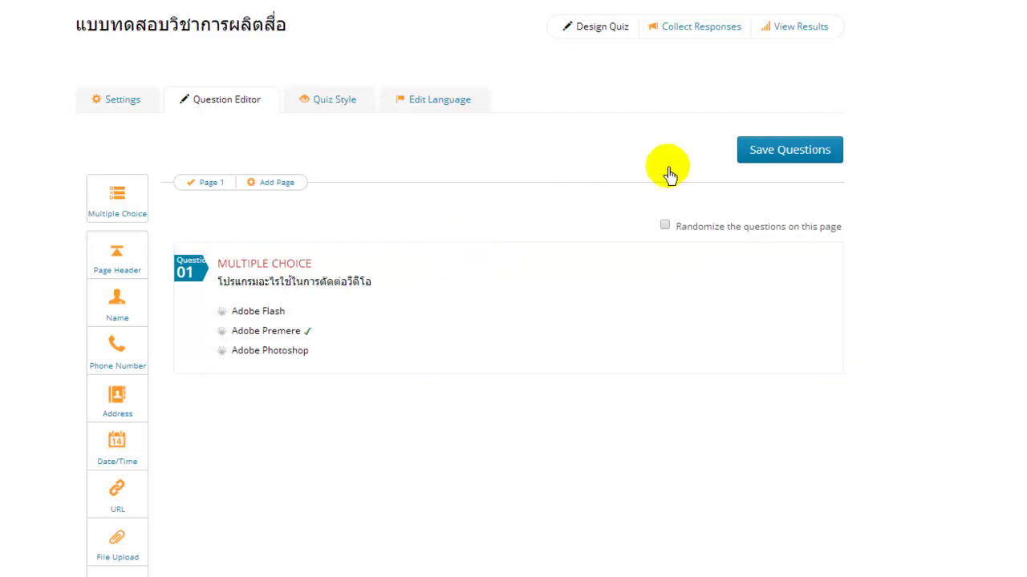
pyautogui.click(775, 155)
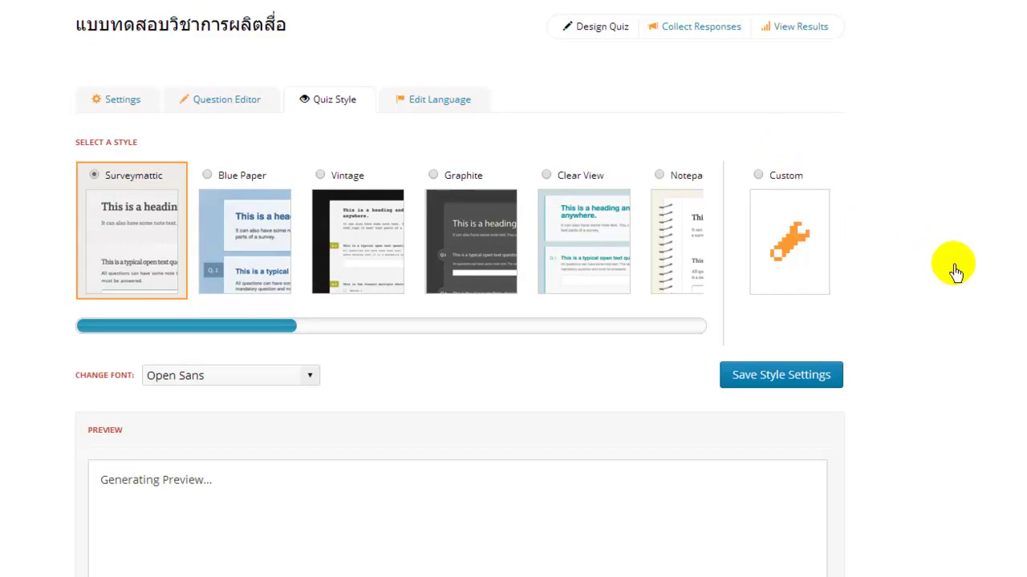
# Choose the Notepad style for the quiz and save the style settings
pyautogui.scroll(-2, 957, 273)
pyautogui.scroll(1, 957, 273)
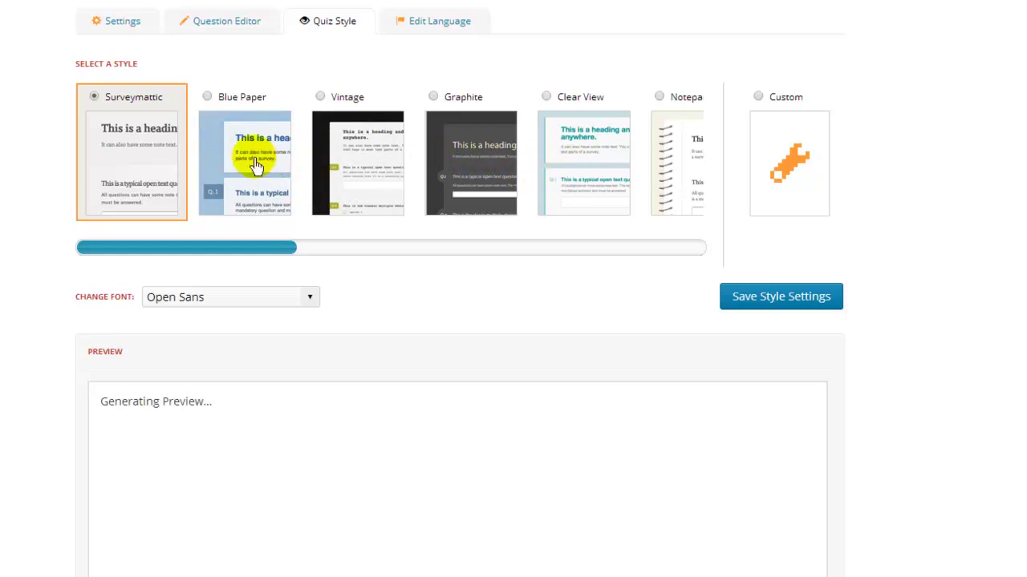
pyautogui.moveTo(268, 250); pyautogui.dragTo(389, 254)
pyautogui.click(350, 144)
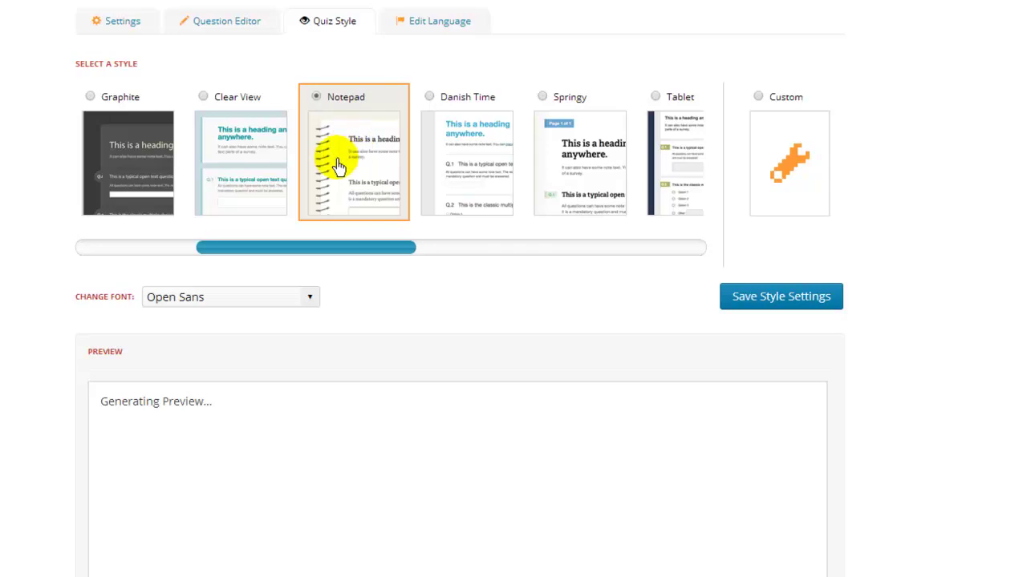
pyautogui.click(765, 303)
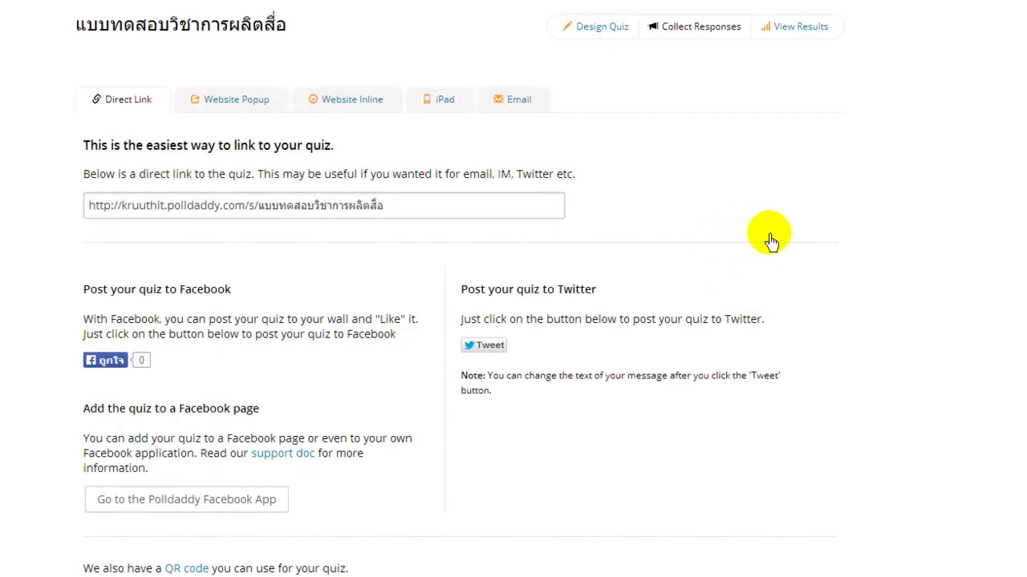
# Review the quiz's sharing methods: the direct link, website popup, website inline embed and iPad
pyautogui.scroll(-1, 770, 241)
pyautogui.scroll(1, 772, 242)
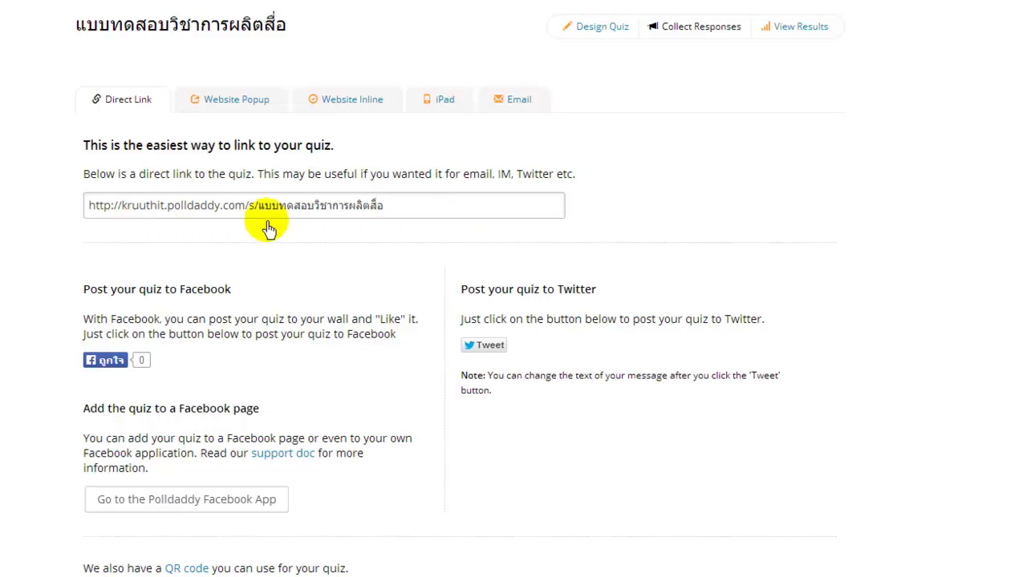
pyautogui.click(417, 210)
pyautogui.moveTo(417, 210); pyautogui.dragTo(92, 206)
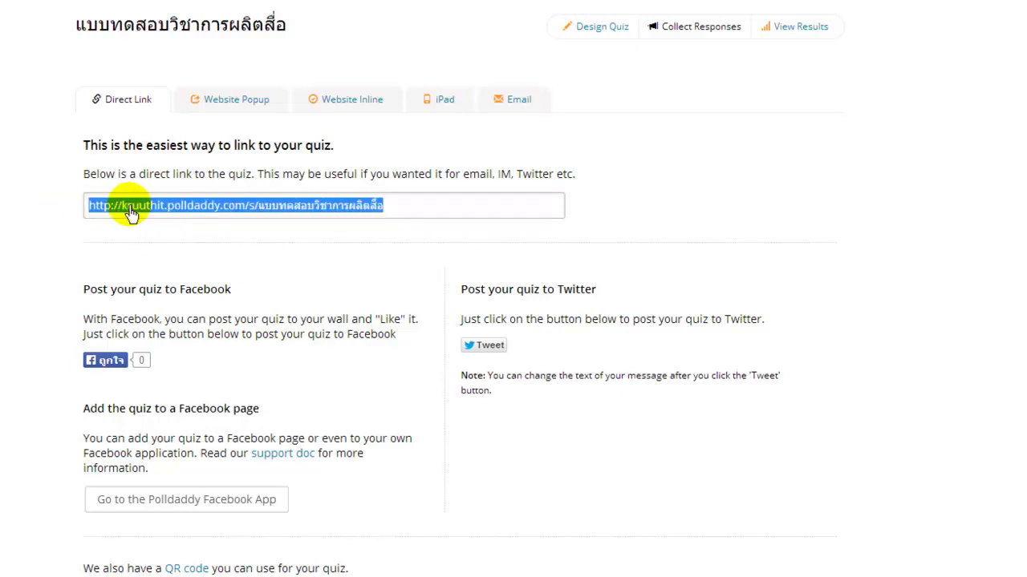
pyautogui.click(365, 232)
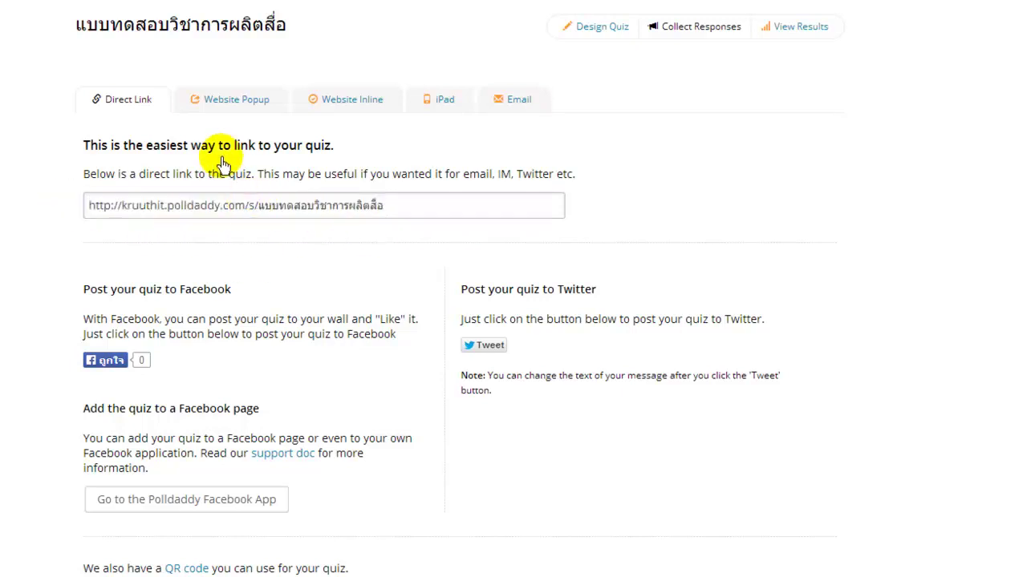
pyautogui.click(248, 112)
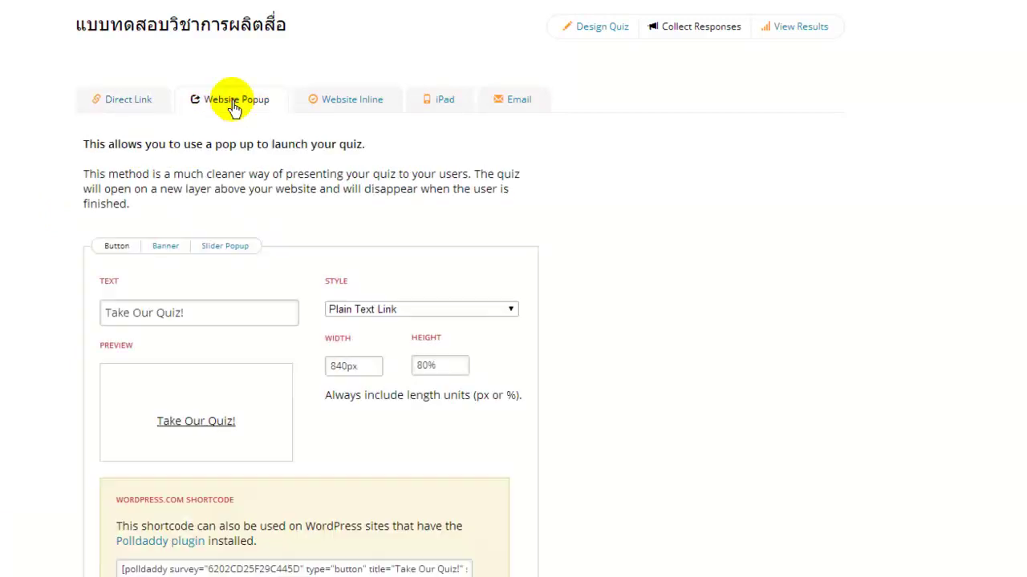
pyautogui.click(352, 100)
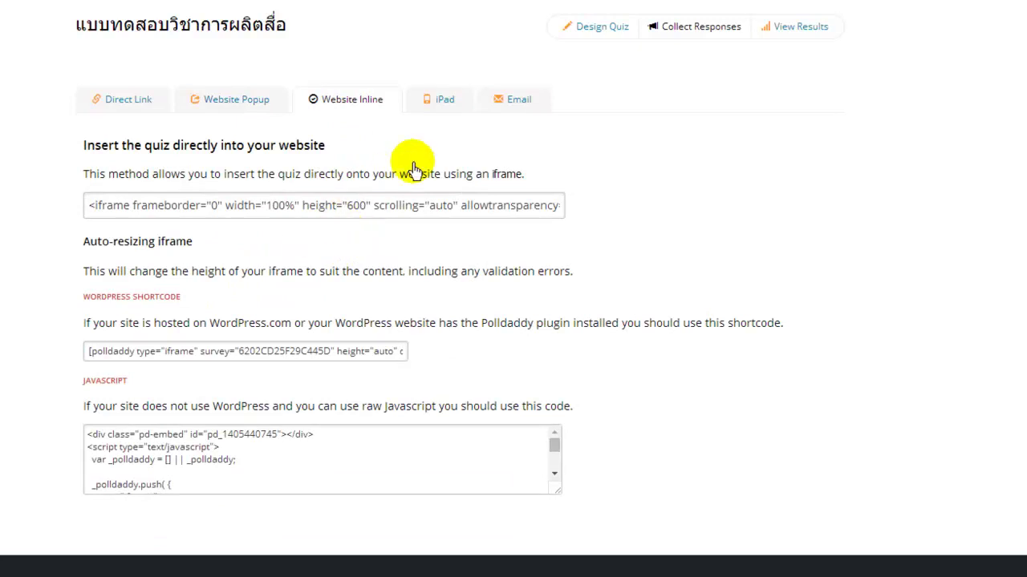
pyautogui.click(445, 112)
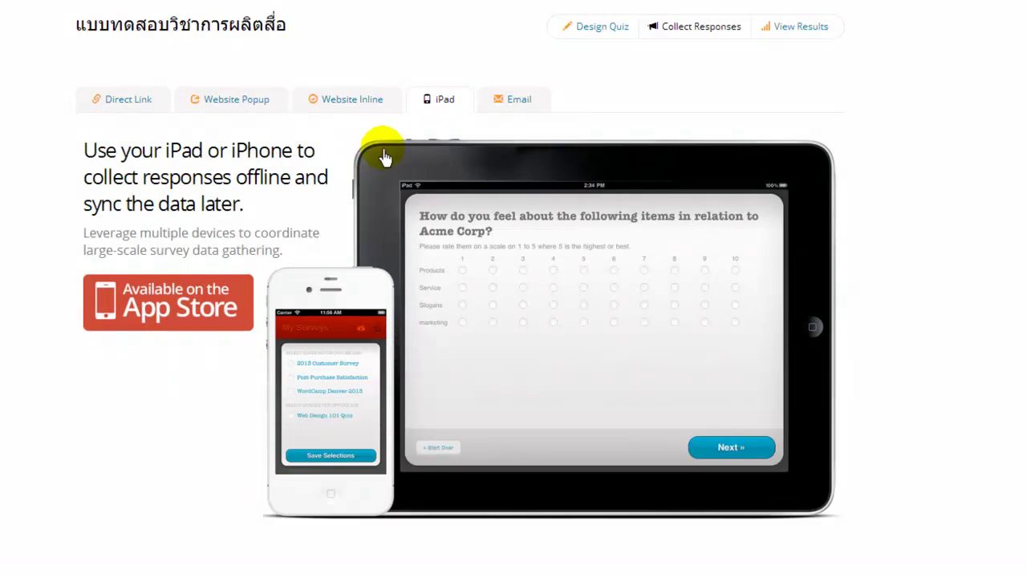
# Choose the website popup sharing method, preview its Banner and Slider Popup formats, and return to the Button format
pyautogui.click(222, 108)
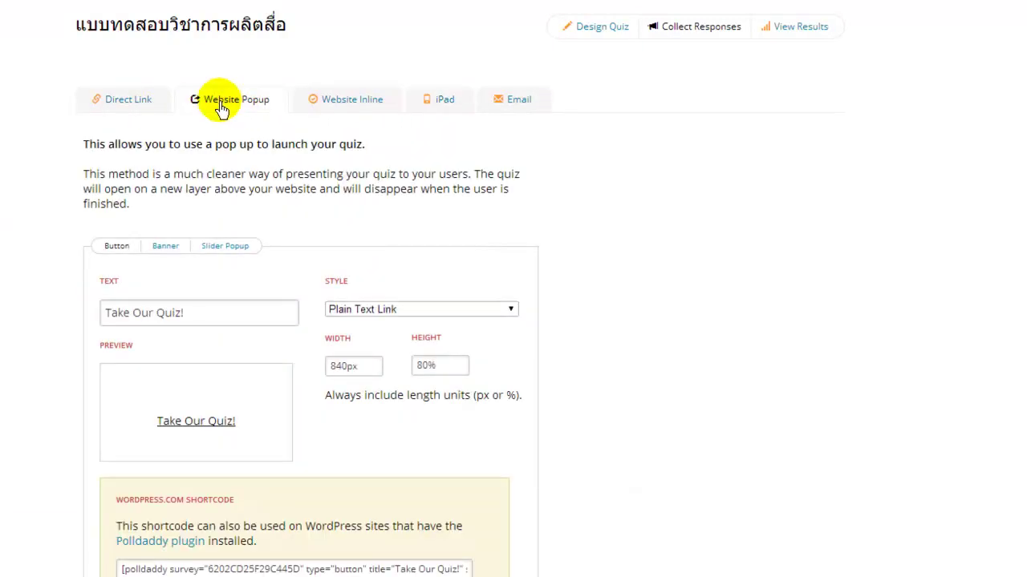
pyautogui.scroll(-1, 613, 239)
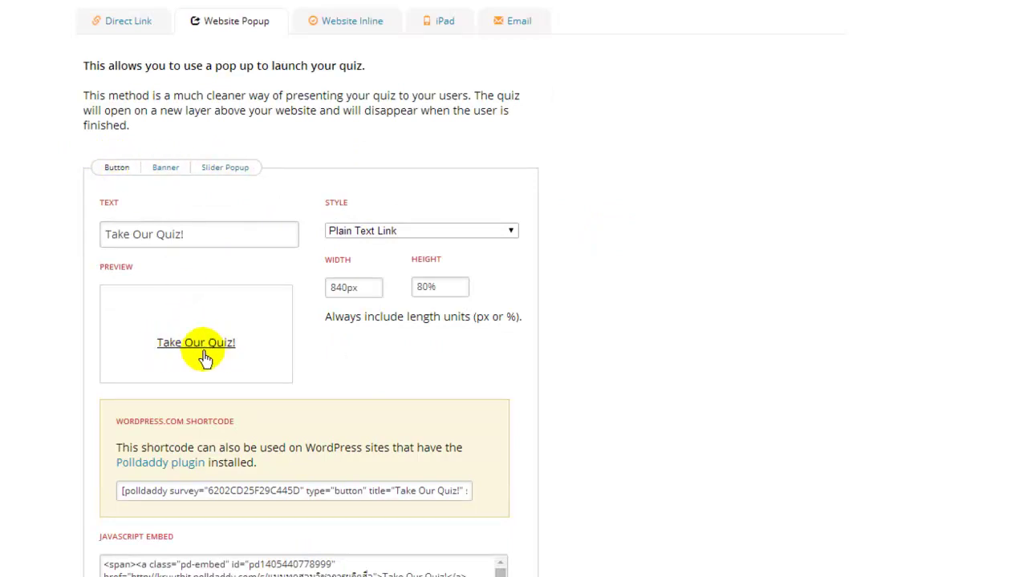
pyautogui.click(167, 170)
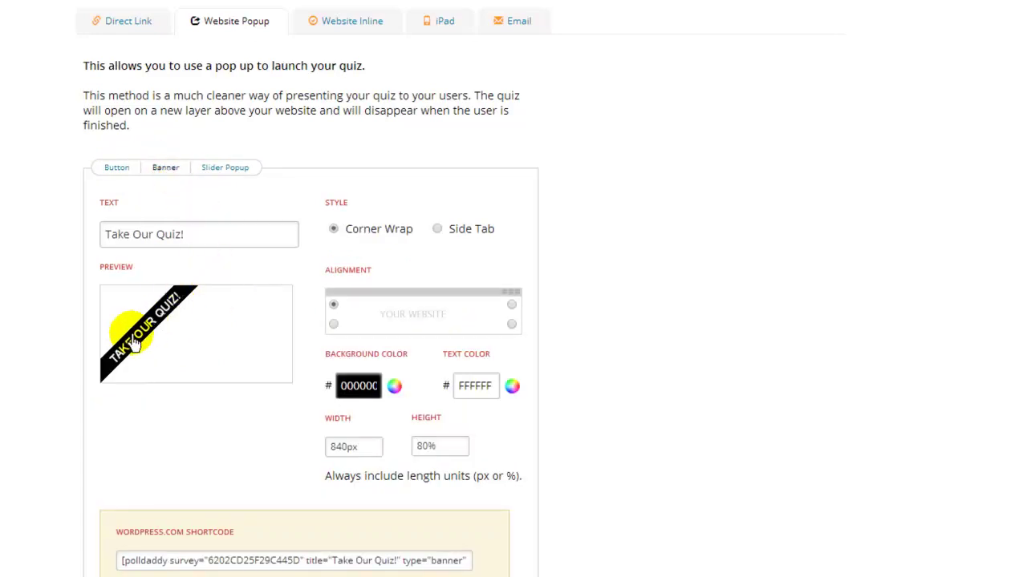
pyautogui.click(226, 171)
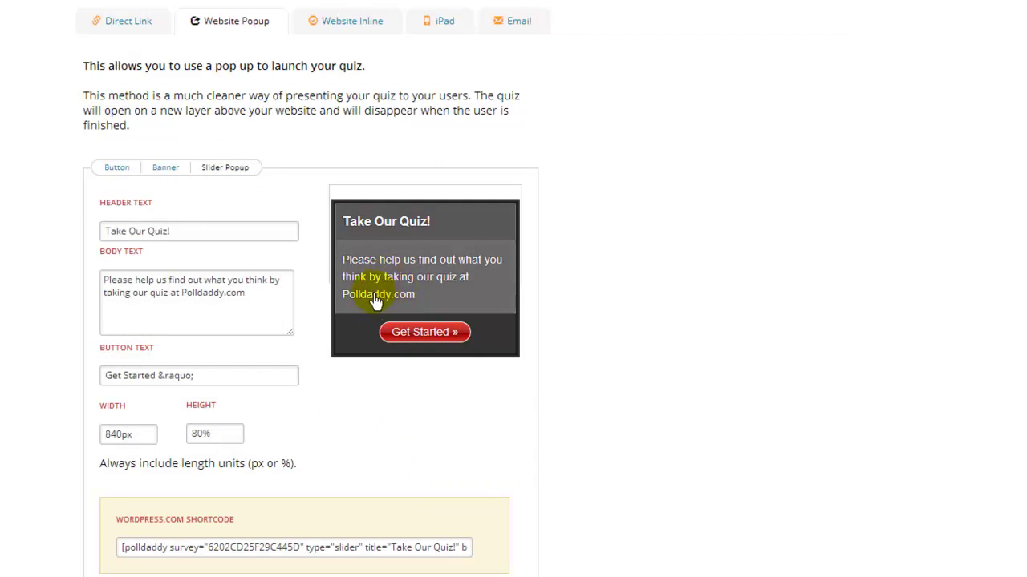
pyautogui.click(120, 173)
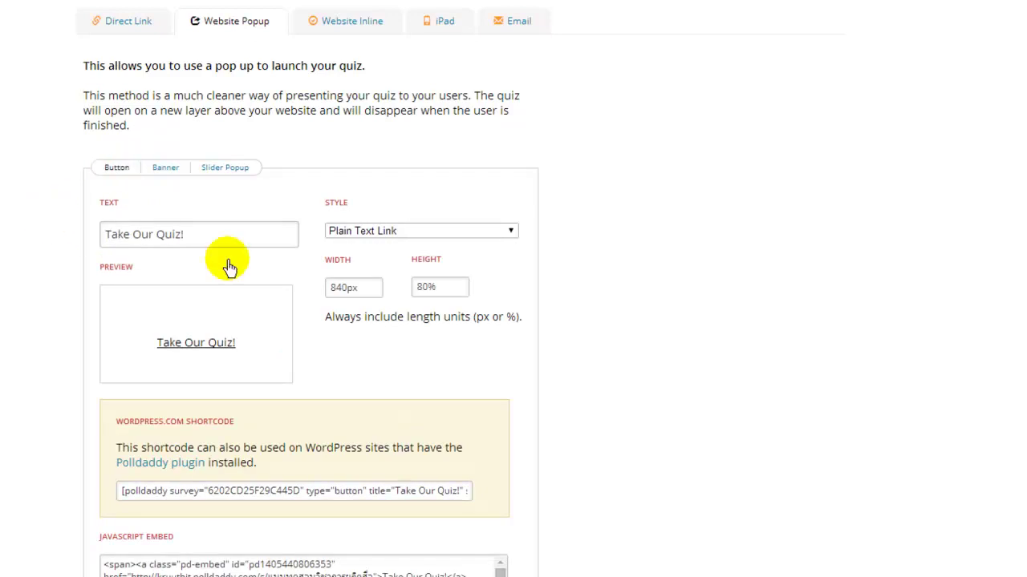
# Try the Rounded Button style for the popup launcher, then set its style to Square Button
pyautogui.click(360, 232)
pyautogui.click(349, 259)
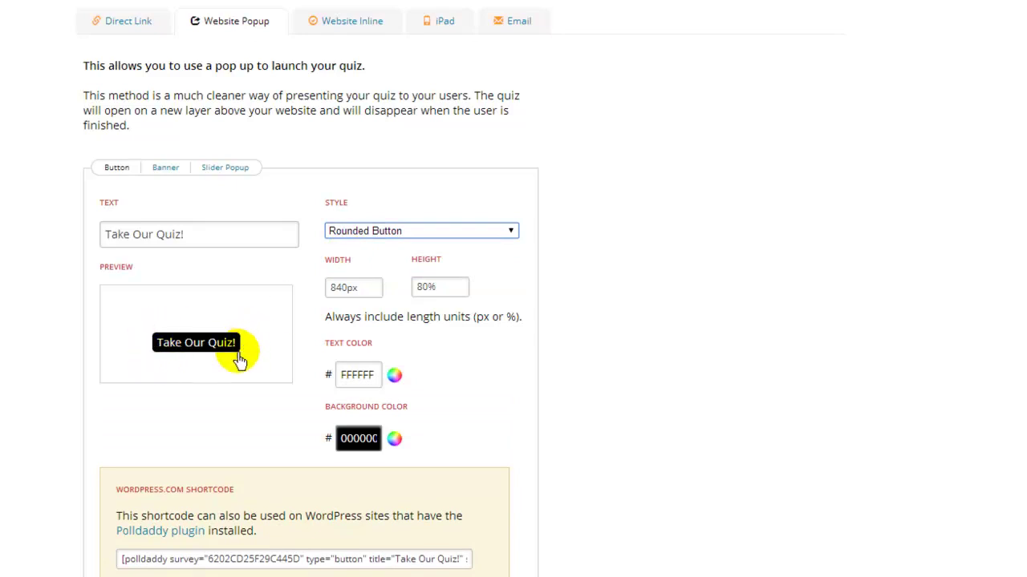
pyautogui.click(392, 232)
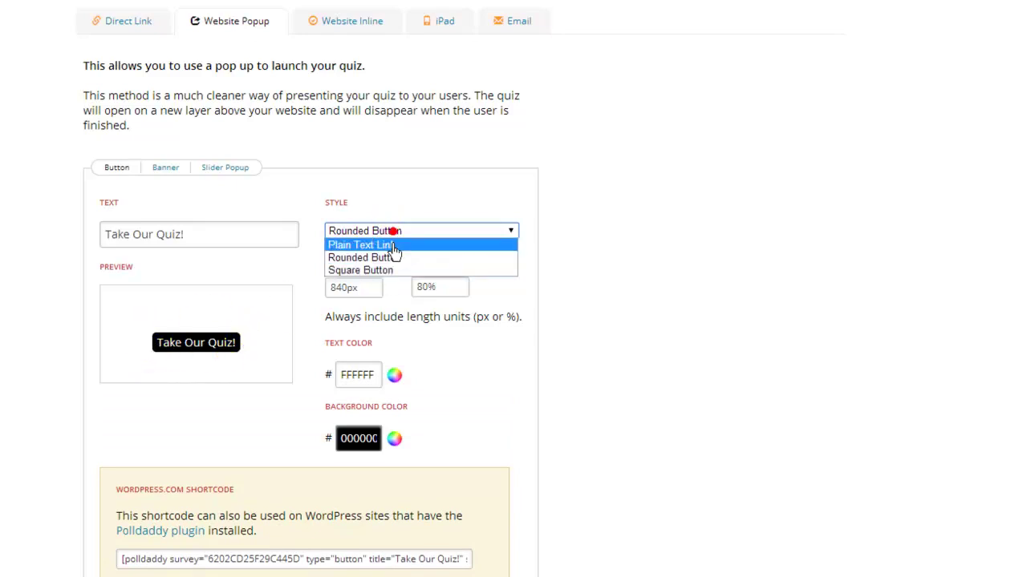
pyautogui.click(350, 272)
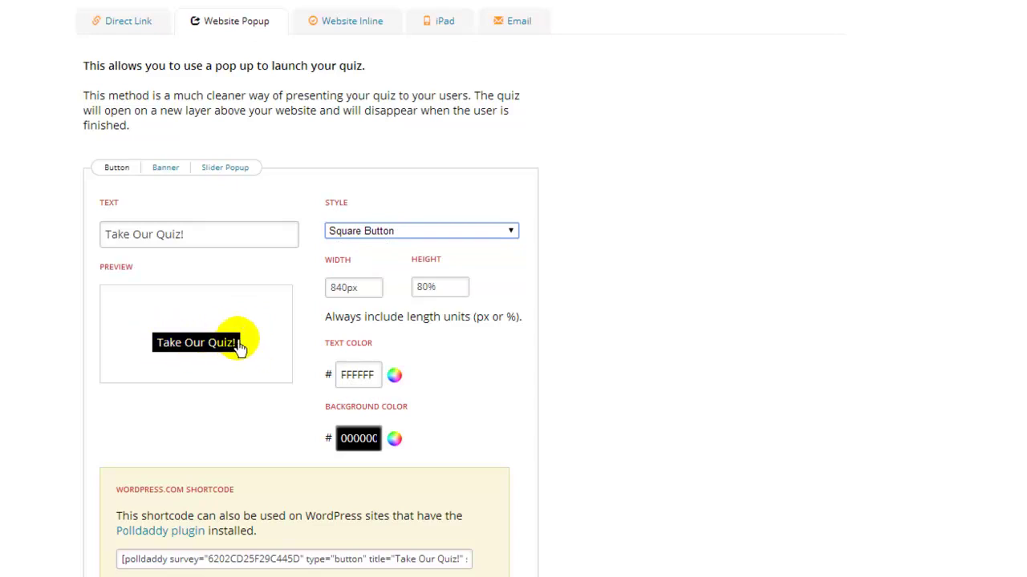
# Replace the popup button's text with "แบบทดสอบที่ 1"
pyautogui.moveTo(222, 236); pyautogui.dragTo(86, 238)
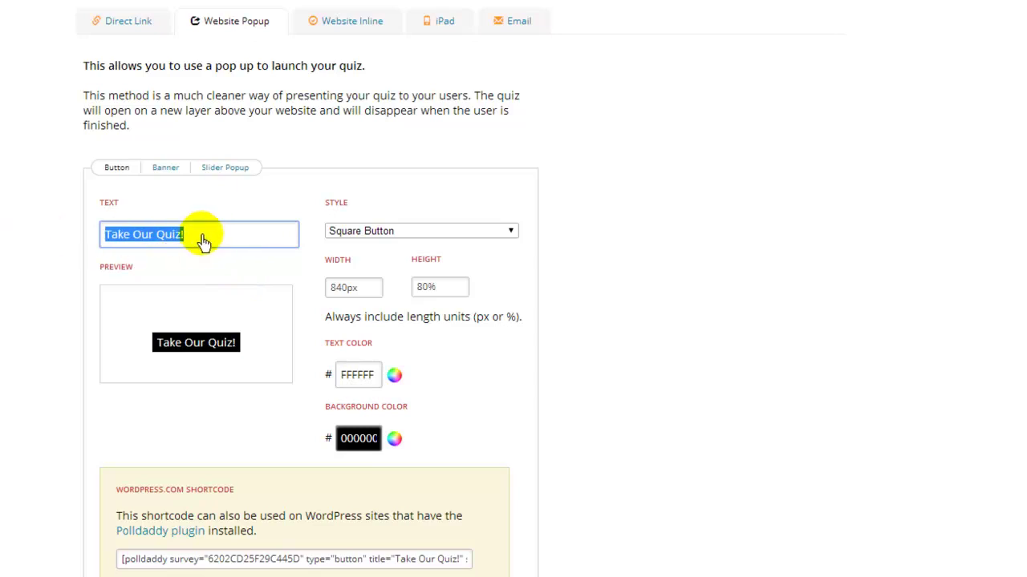
pyautogui.write('c[')
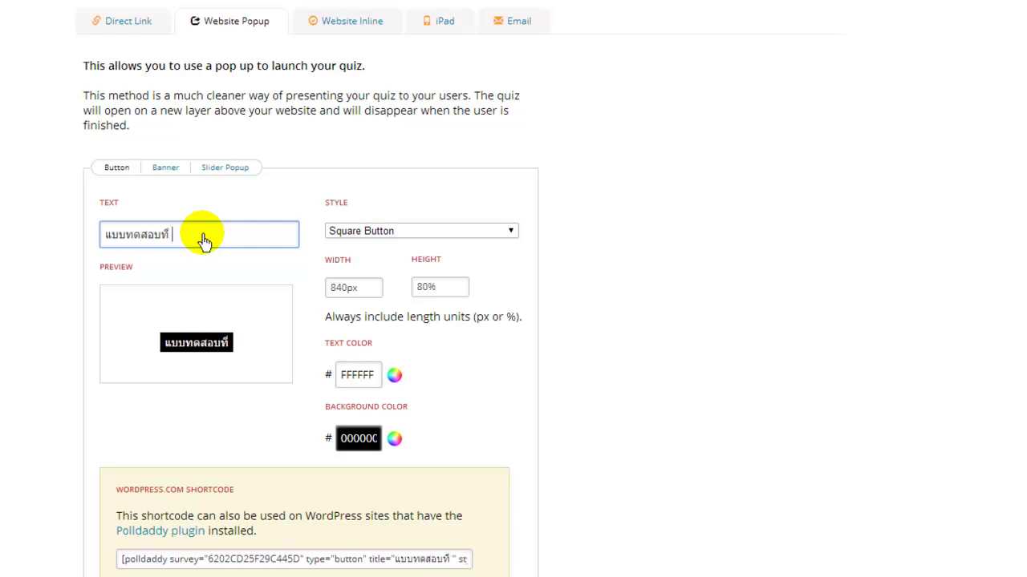
pyautogui.click(269, 269)
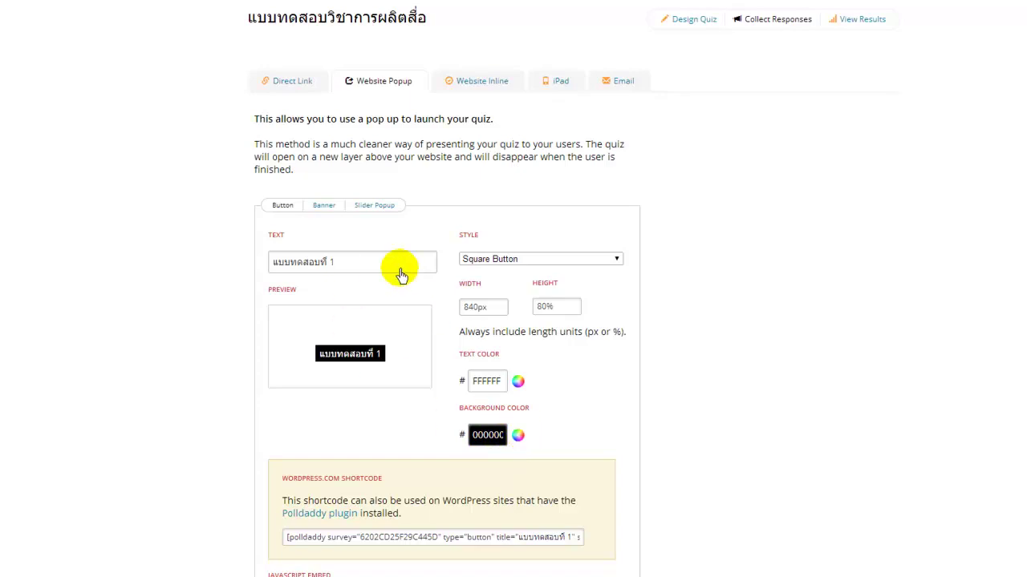
# Set the popup button's background color to red FF1900
pyautogui.click(498, 441)
pyautogui.click(478, 462)
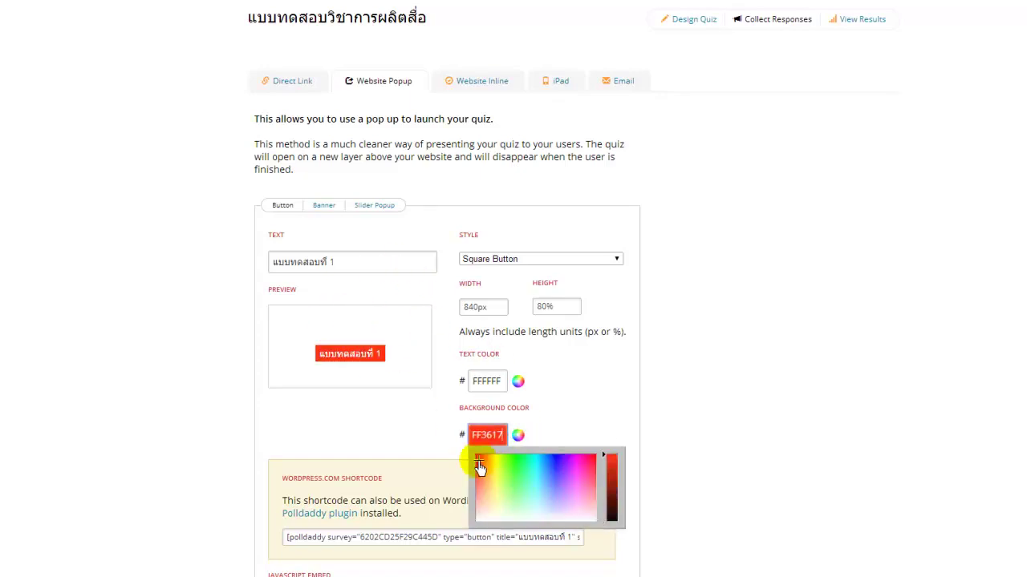
pyautogui.click(478, 462)
pyautogui.click(602, 465)
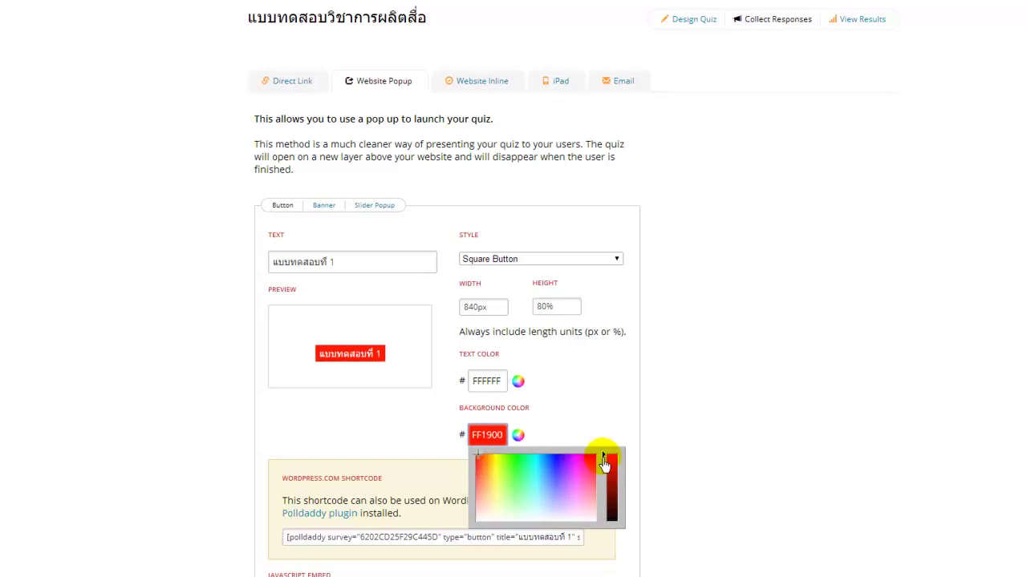
pyautogui.click(589, 419)
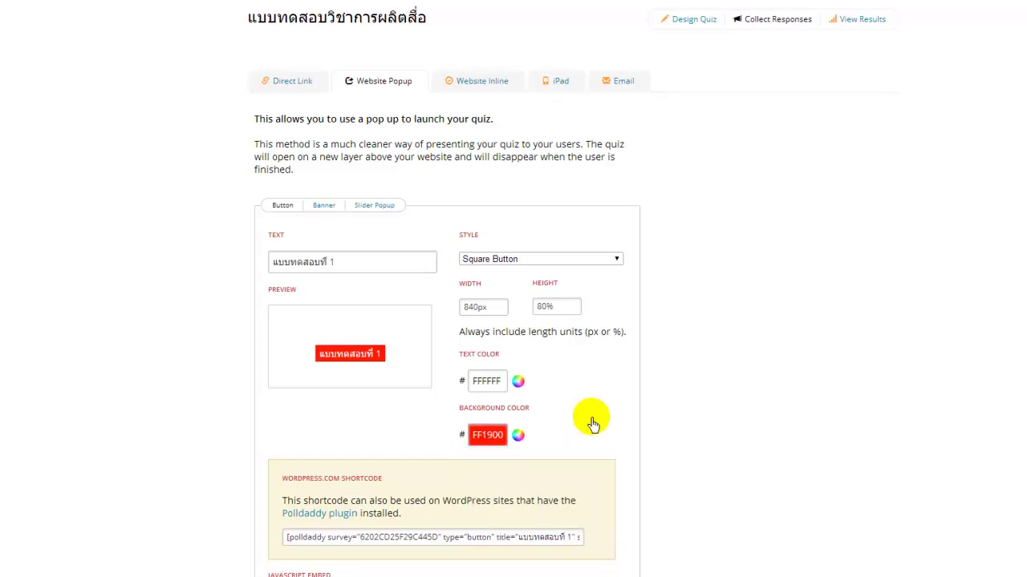
pyautogui.scroll(-2, 593, 421)
pyautogui.scroll(-1, 332, 309)
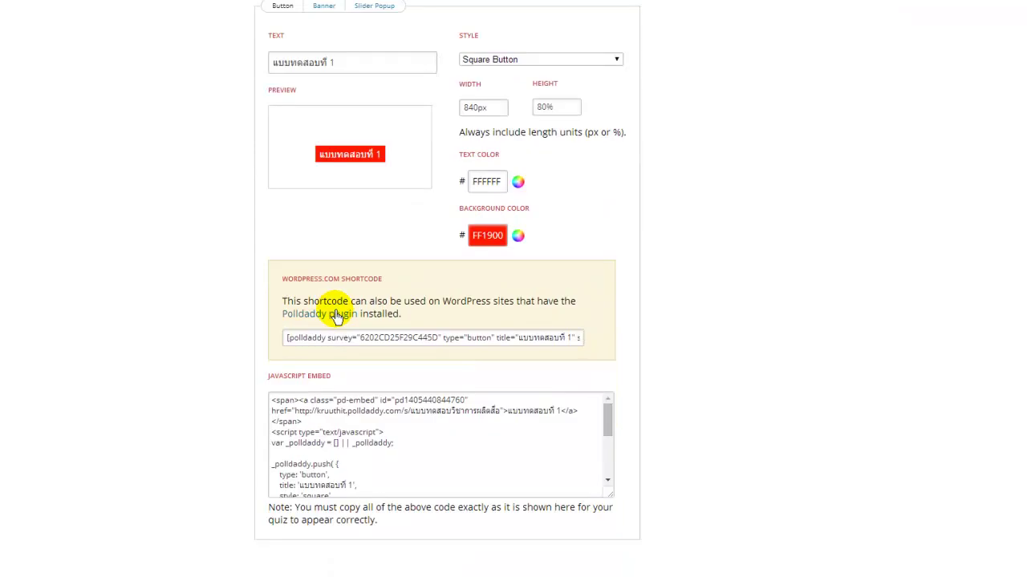